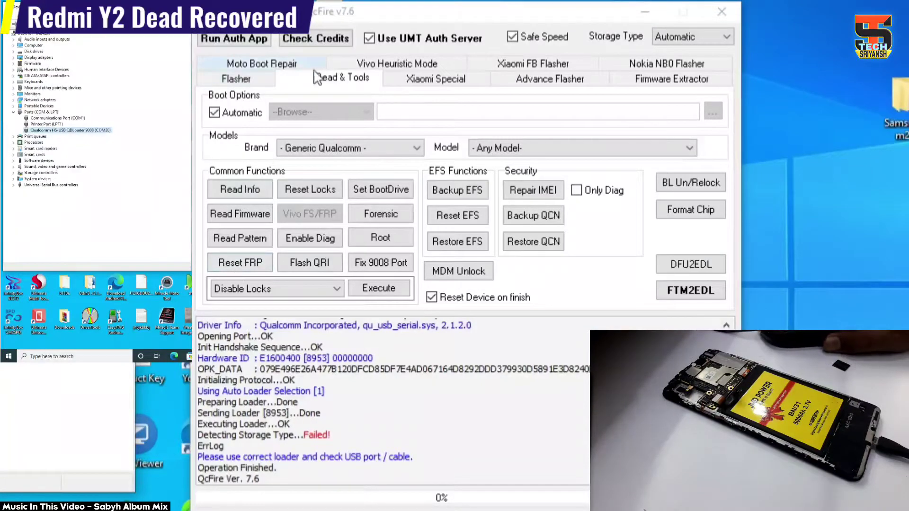
Step: Try to read the connected phone's info with the generic Qualcomm brand and any model, and close QcFire
left_click(233, 196)
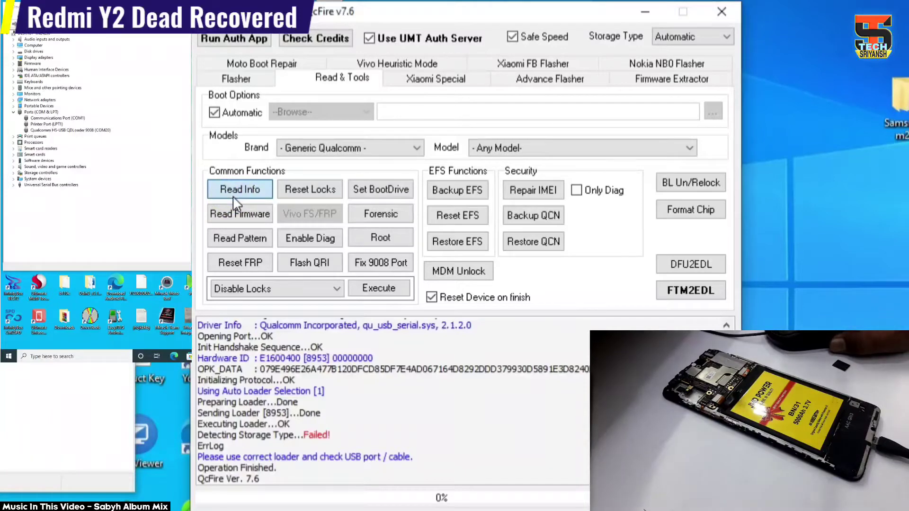
left_click(234, 199)
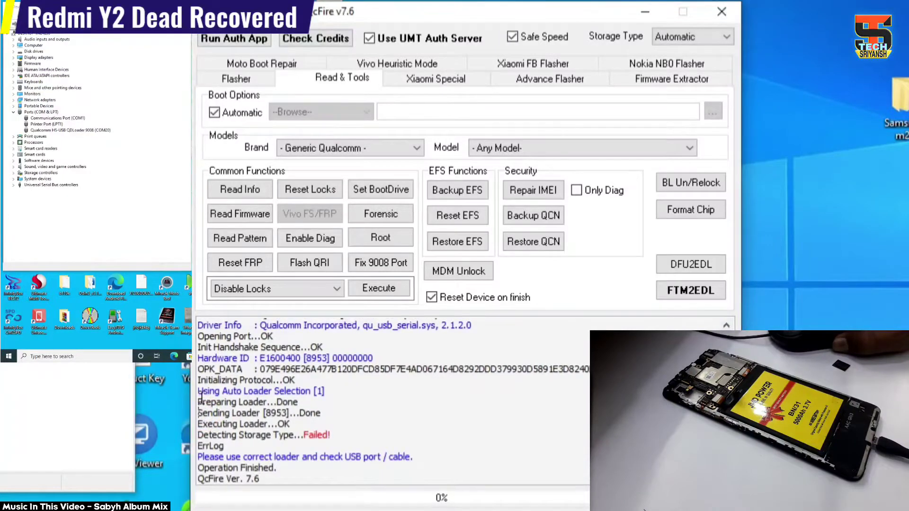
left_click_drag(198, 401, 277, 467)
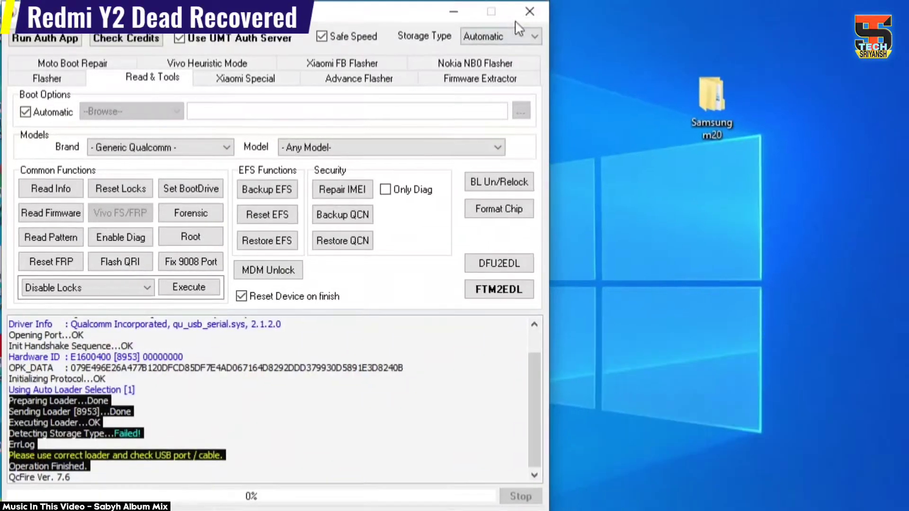
left_click(539, 19)
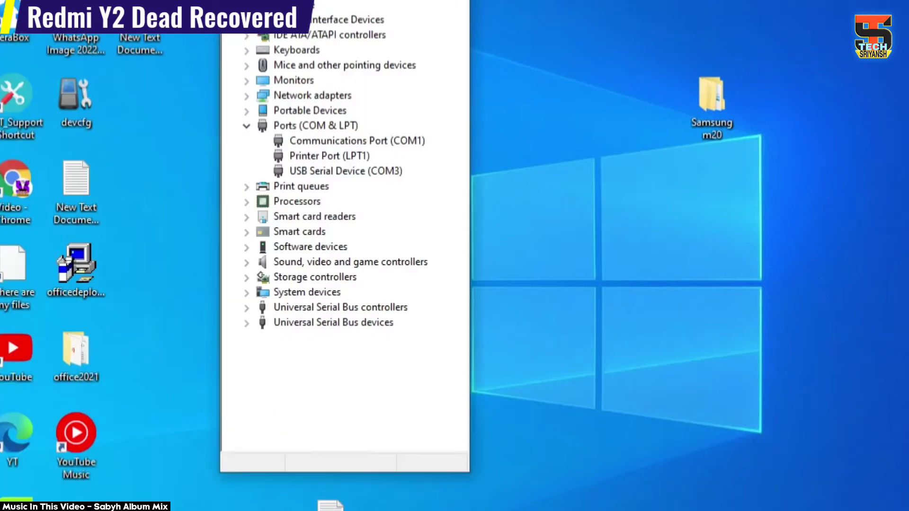
Step: Check the ports in Device Manager and connect Z3X EasyJtag EMMC File Manager over EasyJtag2/E-Socket at 2.8 V, 21 MHz and 8 BIT
scroll(589, 170, "down", 1)
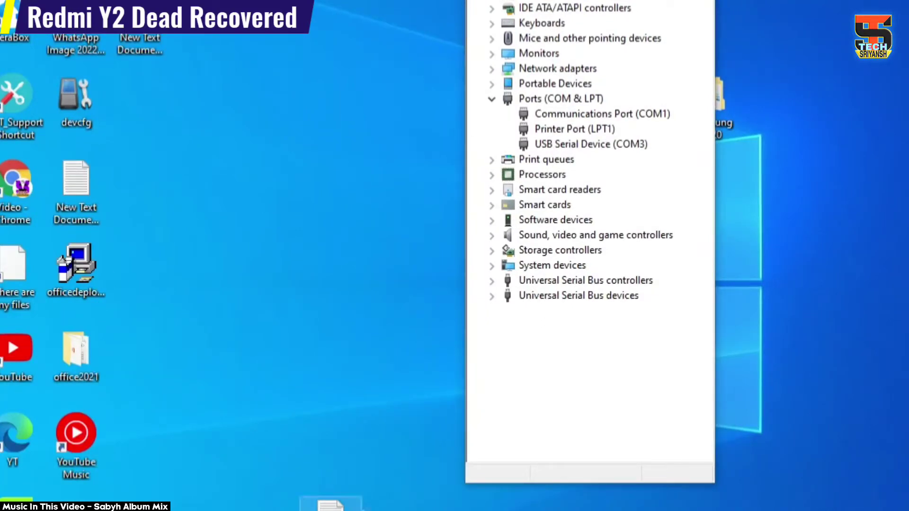
left_click_drag(613, 483, 613, 510)
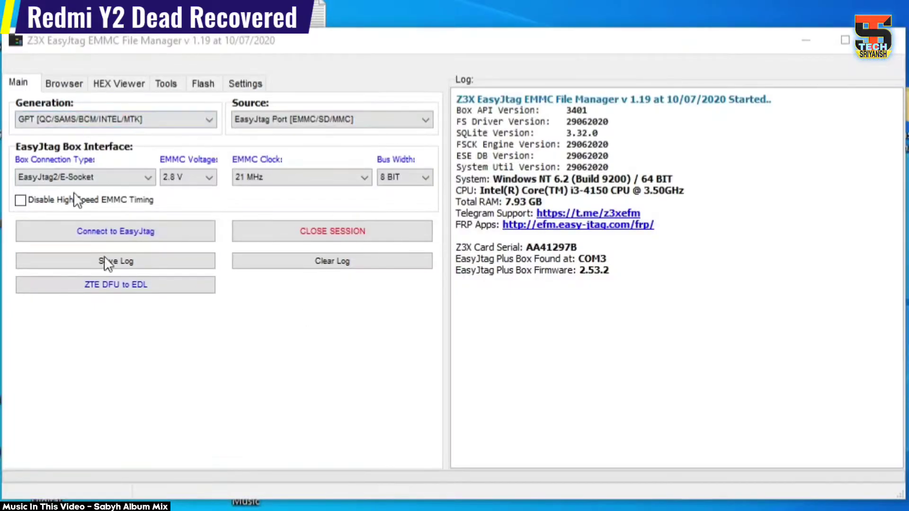
left_click(134, 235)
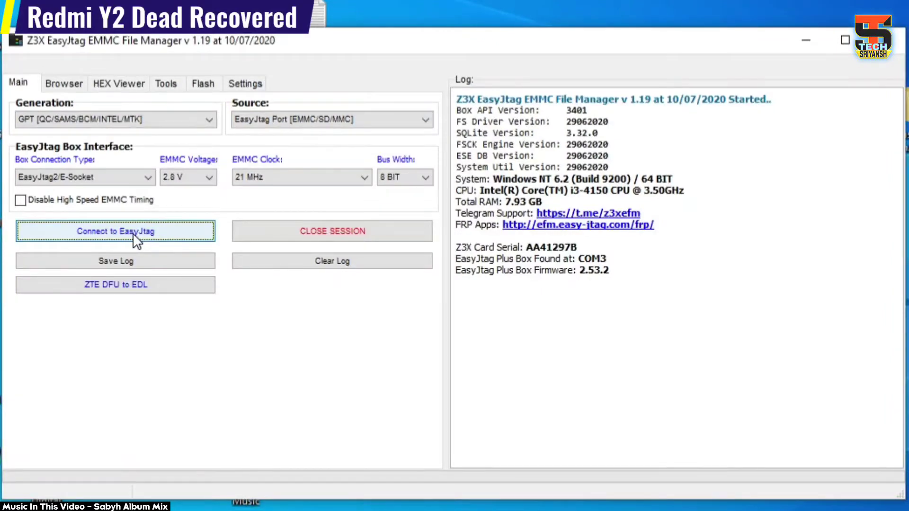
left_click(132, 232)
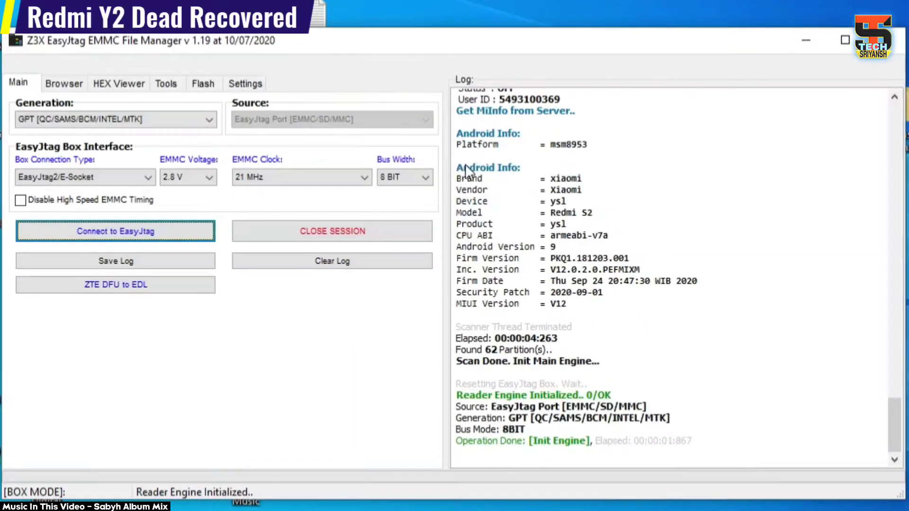
Step: Examine the Android info, FRP status and MiCloud info in the connection log
left_click_drag(466, 167, 586, 315)
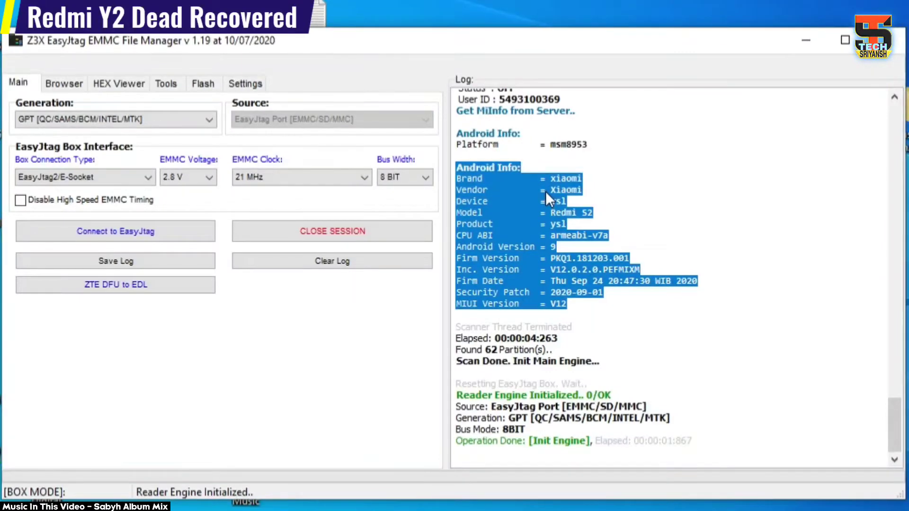
left_click(601, 171)
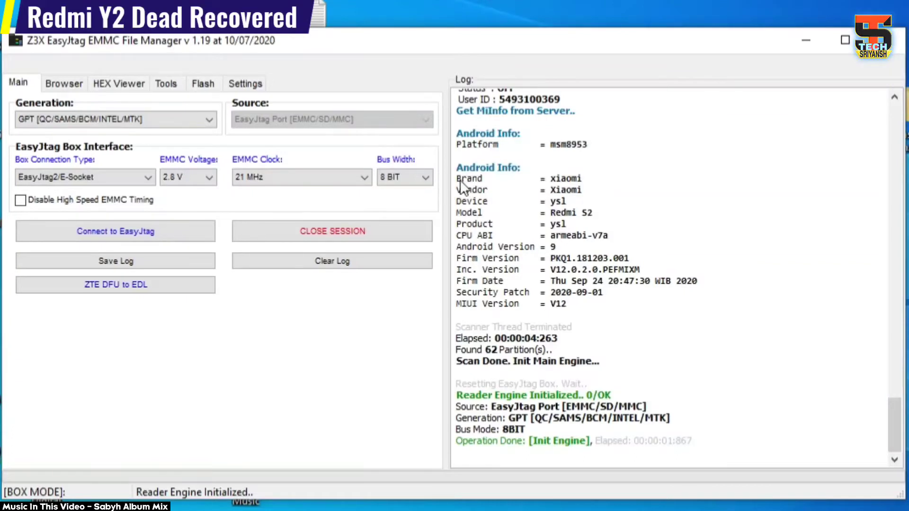
left_click_drag(459, 181, 597, 307)
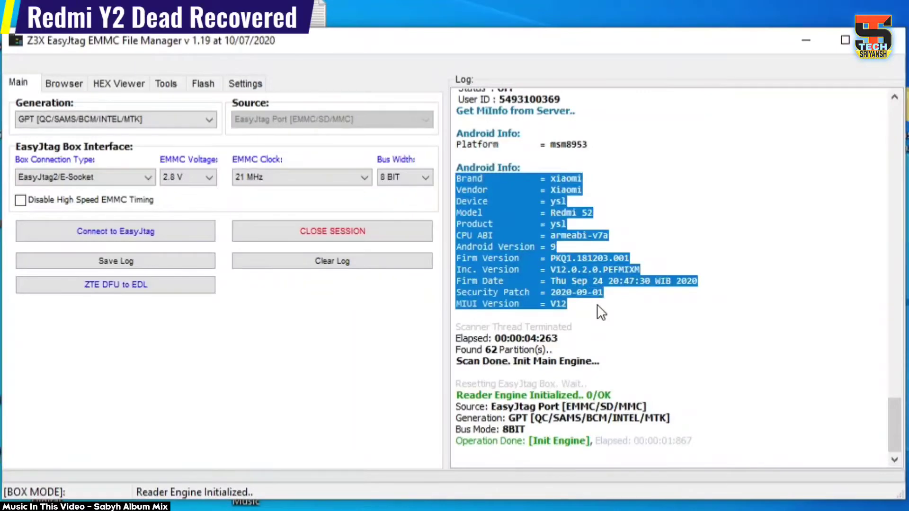
scroll(571, 338, "up", 7)
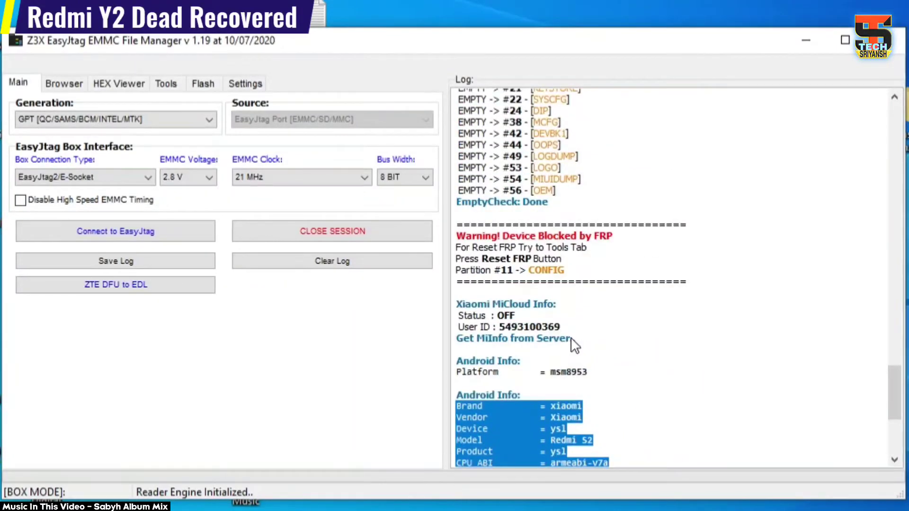
scroll(573, 345, "up", 1)
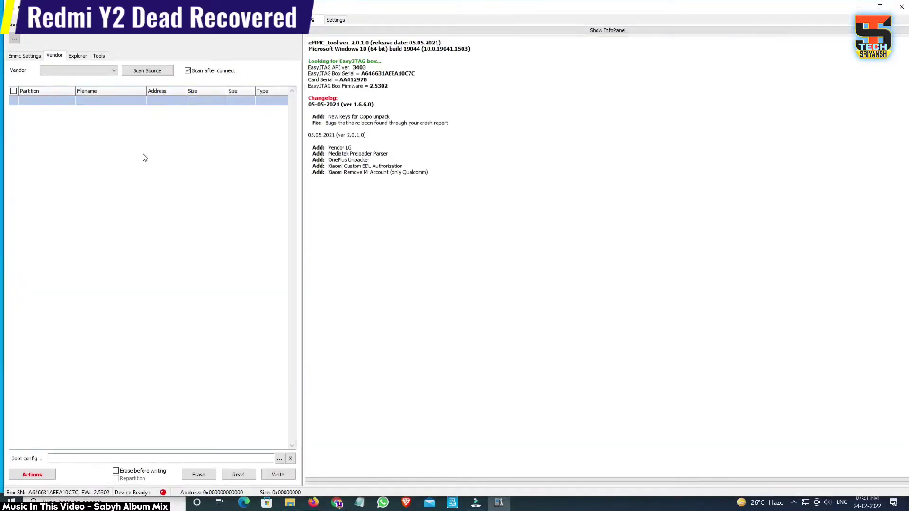
Step: Close eMMC_tool 2.0.1.0 and examine the firmware version details in the classic EasyJTAG tool's log
left_click(901, 6)
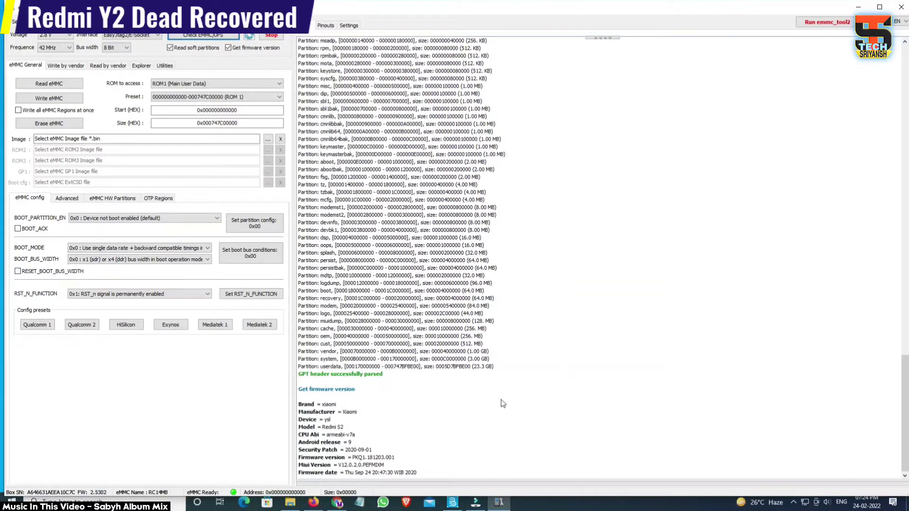
left_click_drag(422, 477, 367, 483)
left_click(369, 408)
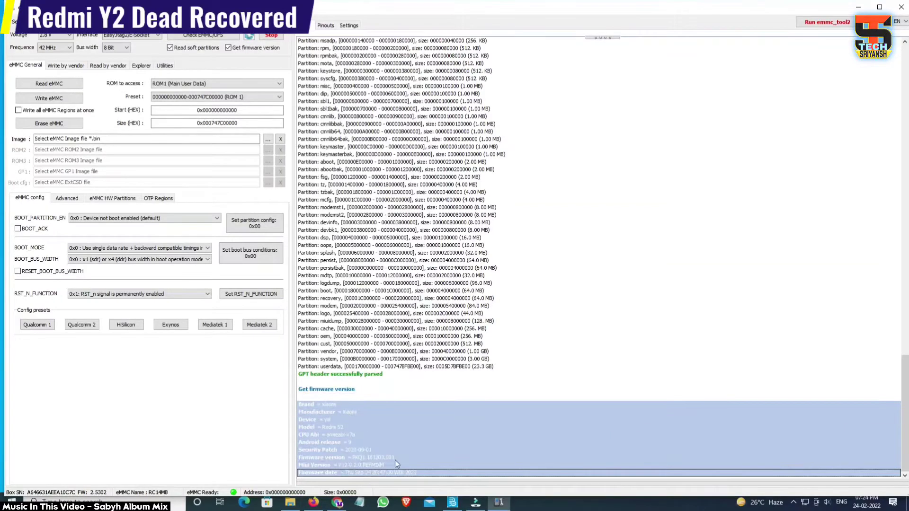
scroll(407, 414, "up", 7)
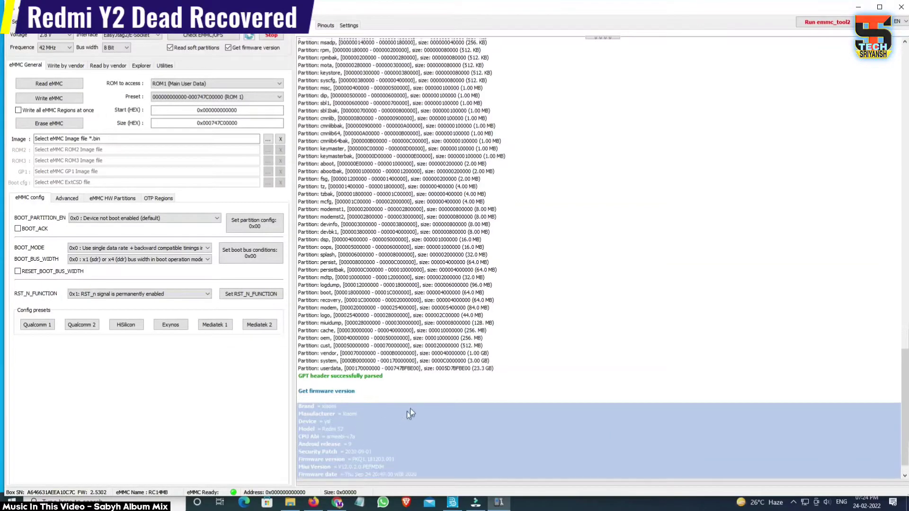
scroll(439, 385, "up", 12)
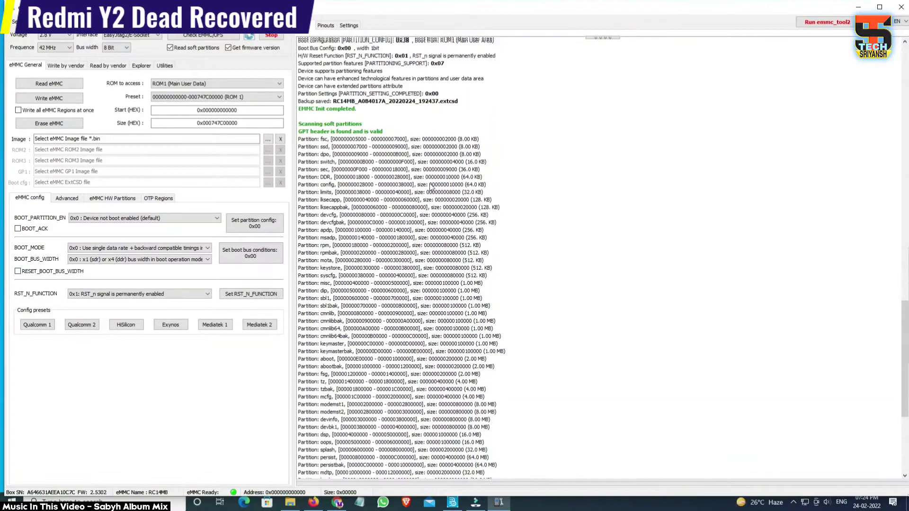
Step: Examine the eMMC device information and the Extended CSD boot configuration lines in the log
left_click(412, 335)
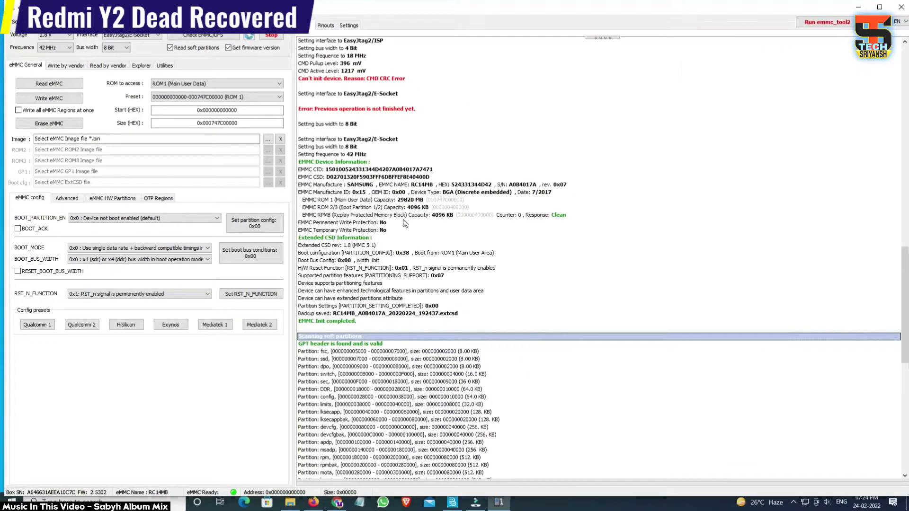
scroll(366, 303, "down", 2)
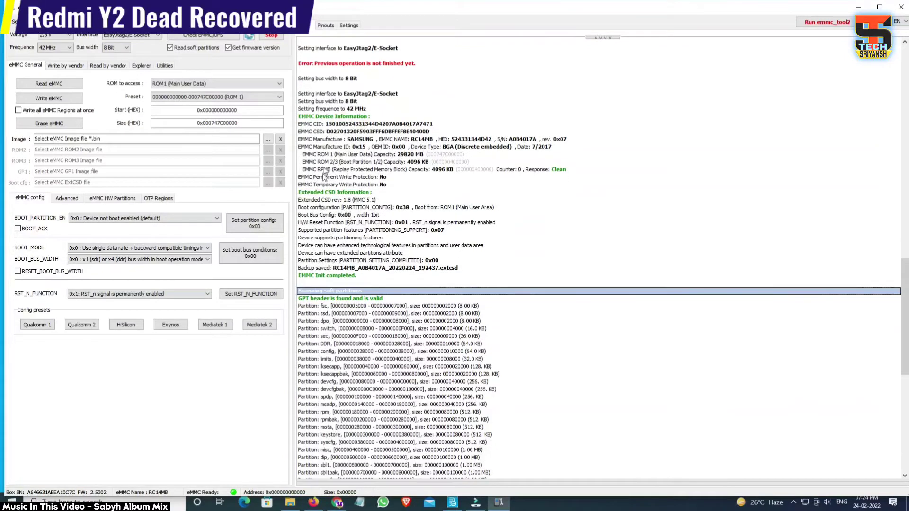
left_click(387, 211)
left_click(354, 216)
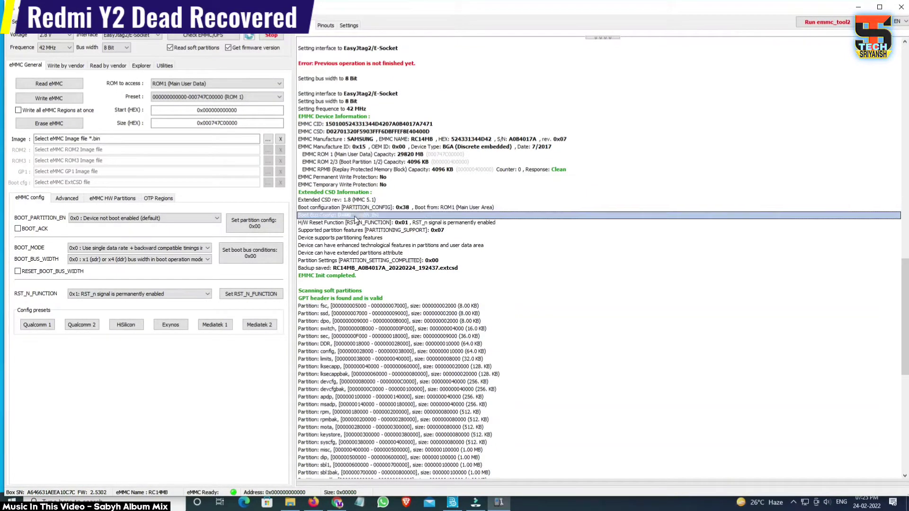
left_click(373, 222)
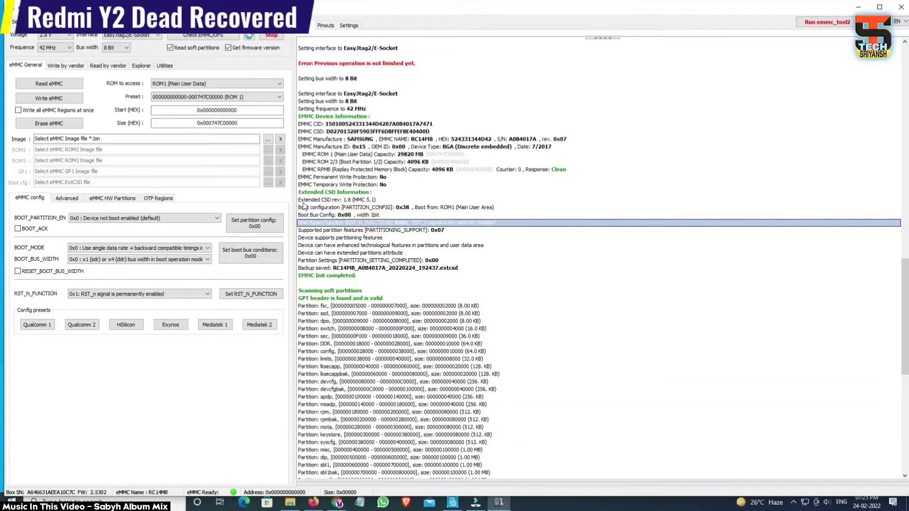
left_click_drag(301, 203, 439, 225)
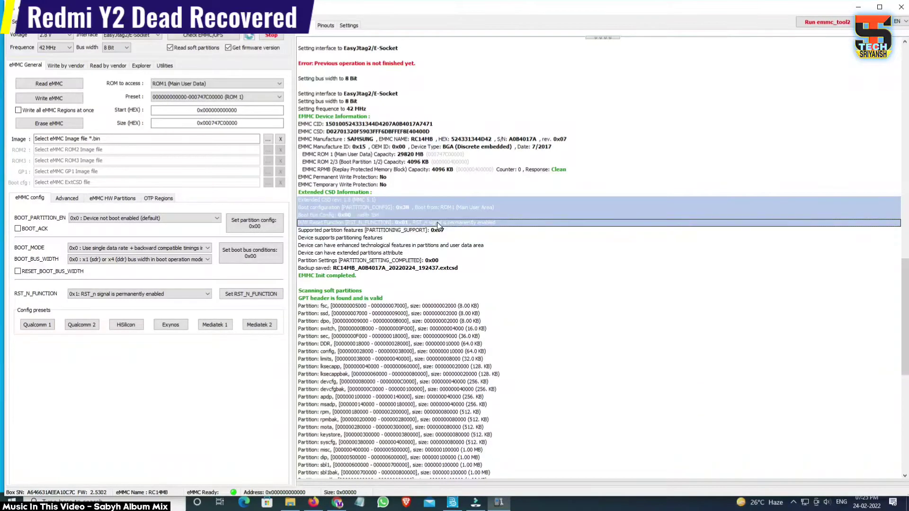
left_click(617, 237)
Step: Read the eMMC's S.M.A.R.T Report and examine its life time estimation and Pre EOL lines
left_click(70, 198)
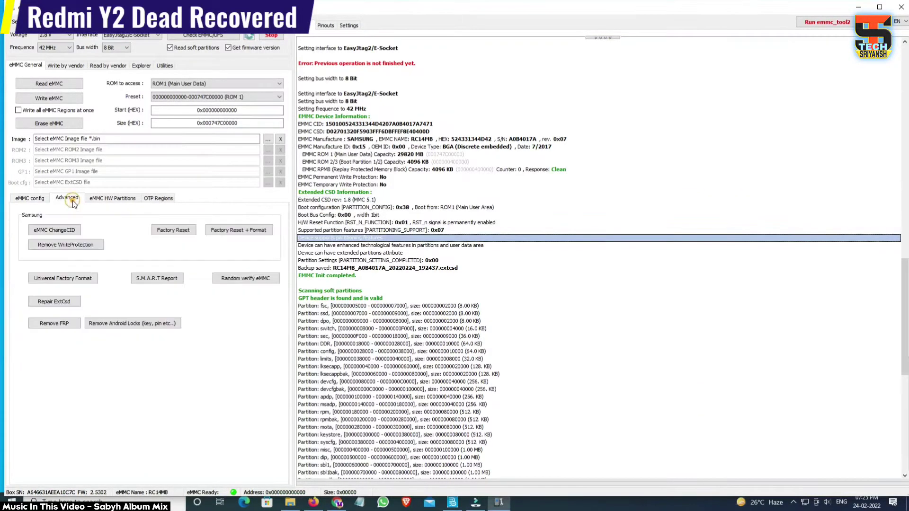
left_click(180, 279)
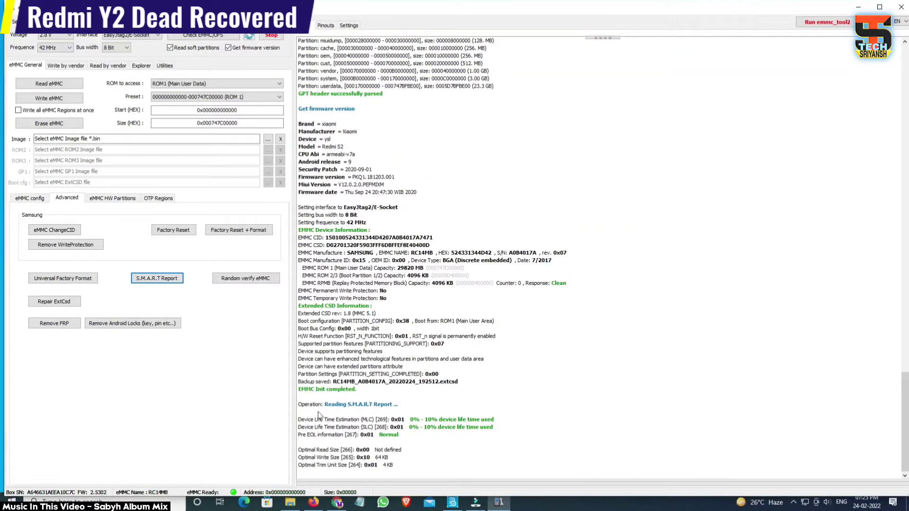
left_click_drag(301, 420, 374, 470)
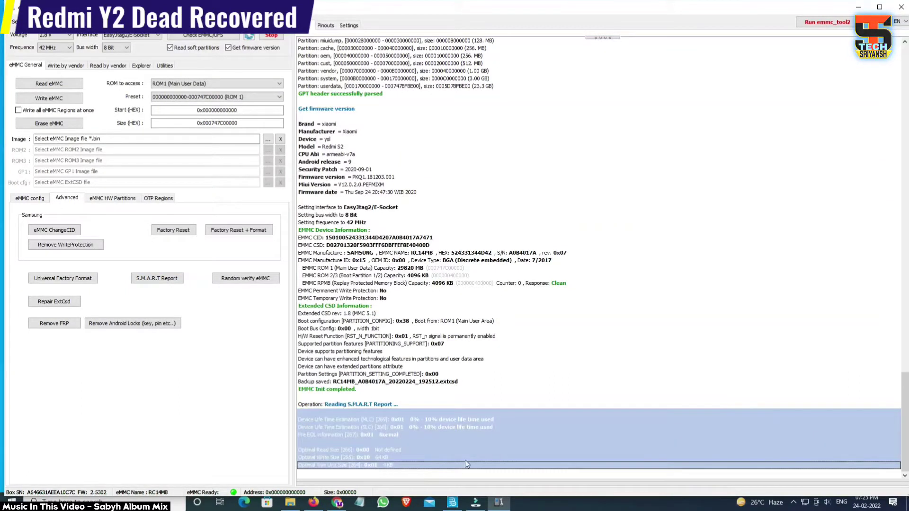
left_click(428, 476)
left_click_drag(300, 418, 392, 473)
left_click(405, 474)
scroll(760, 57, "up", 7)
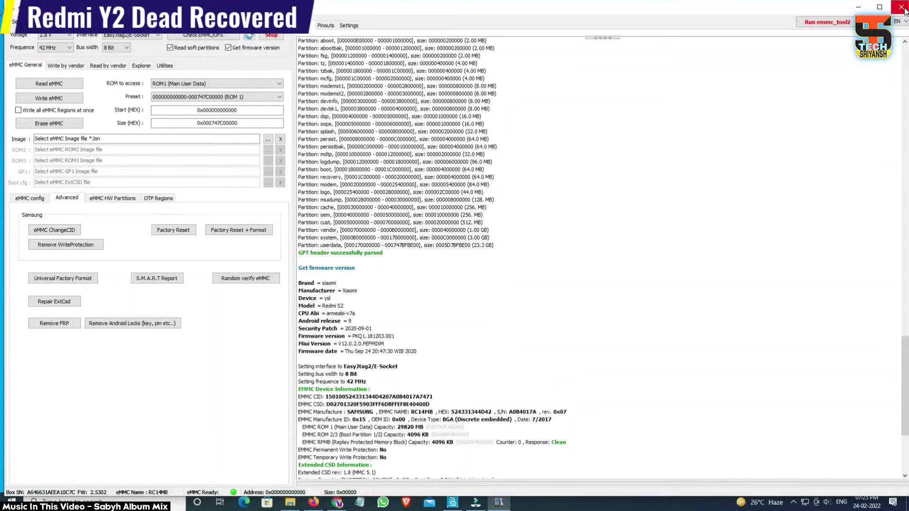
Step: Close the EasyJTAG tool and refresh the Windows desktop
left_click(905, 9)
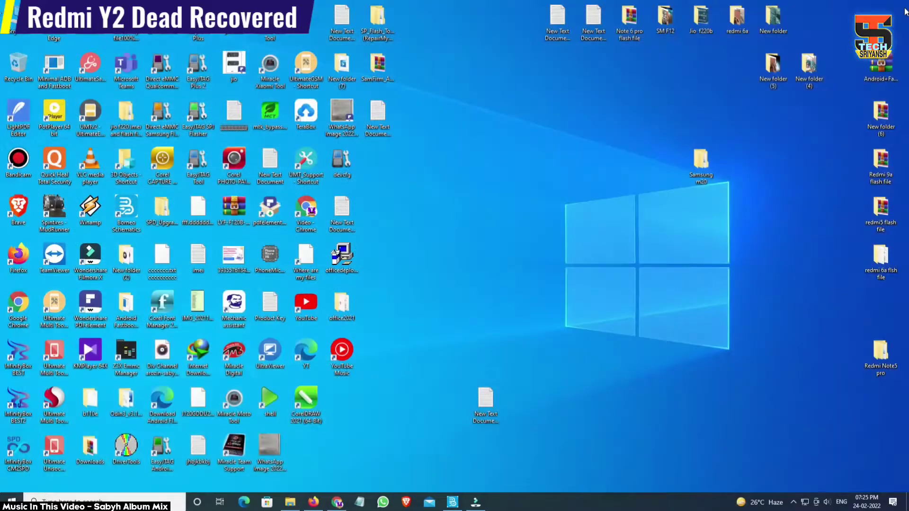
right_click(560, 260)
left_click(581, 297)
right_click(582, 297)
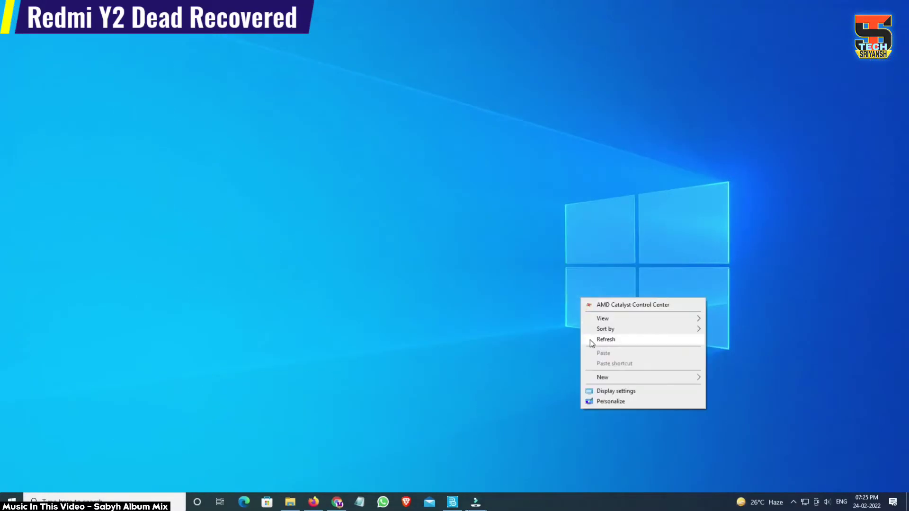
left_click(590, 340)
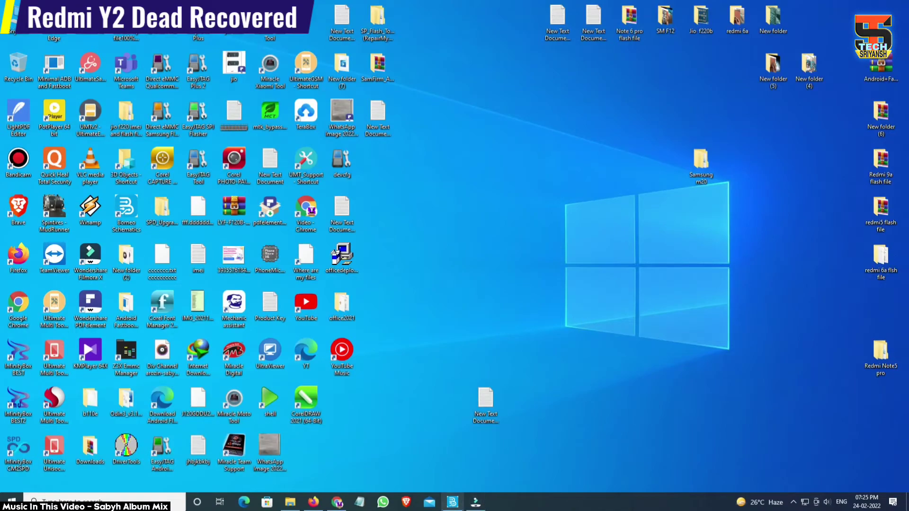